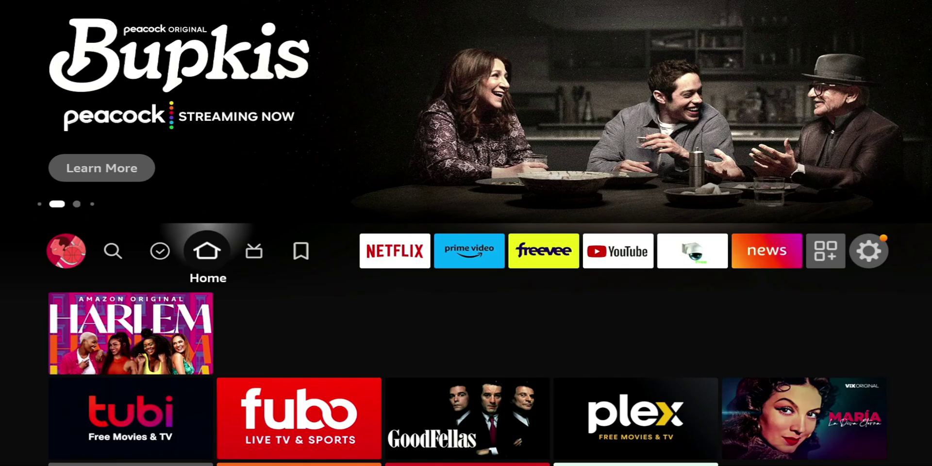
Enter 'Do' in the Fire TV search to look for Downloader, ending on the Settings menu.
key("Down")
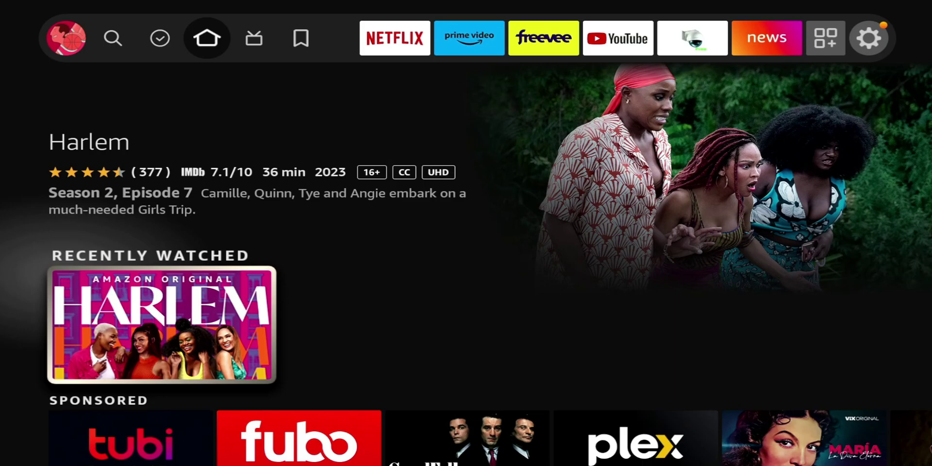
key("Up")
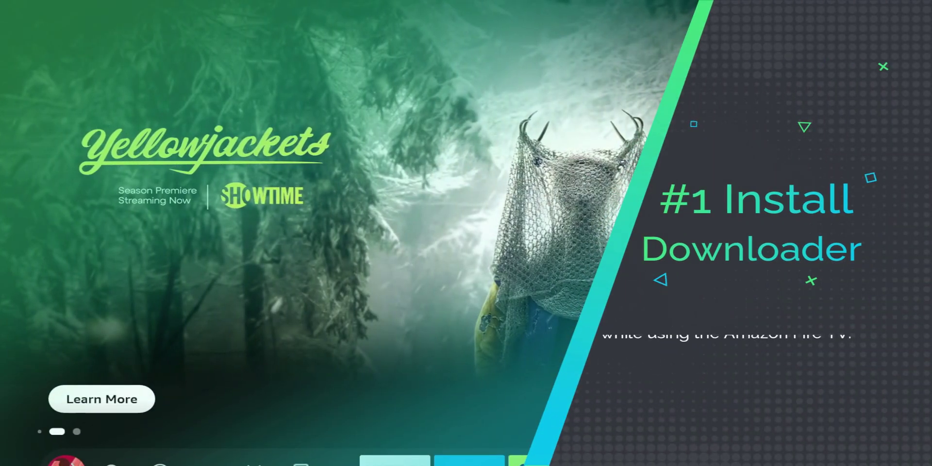
key("Down")
key("Left")
key("Left")
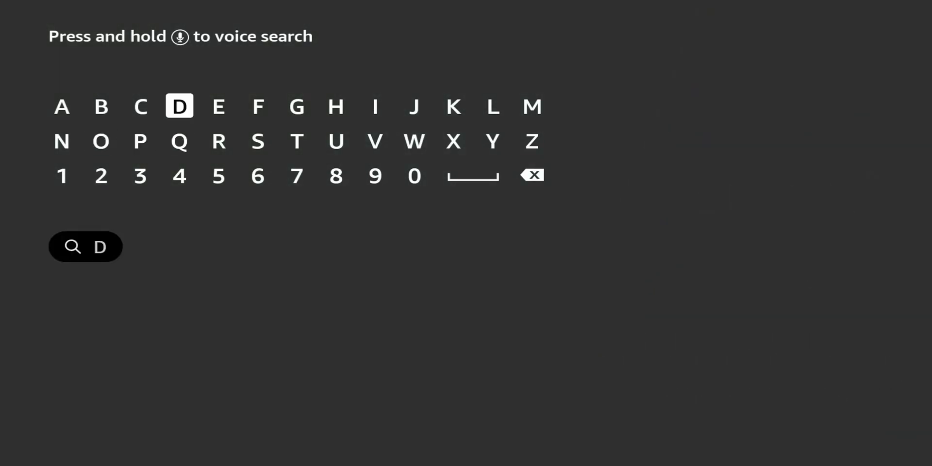
key("Left")
key("Left")
key("Left")
key("Right")
key("Down")
key("Return")
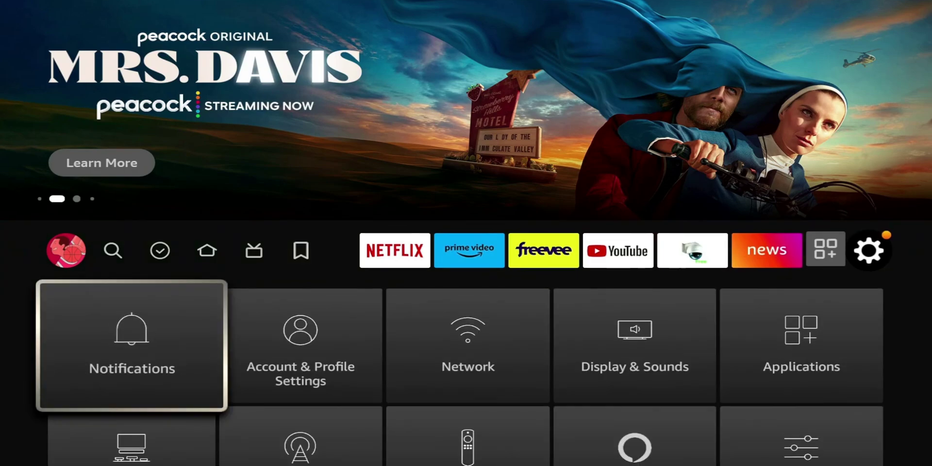
key("Down")
key("Down")
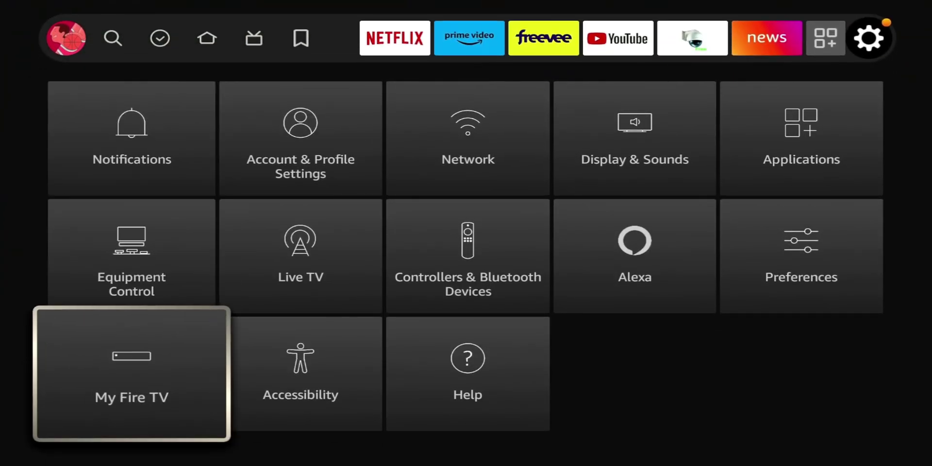
Go to Settings > My Fire TV > About and begin unlocking developer mode.
key("Return")
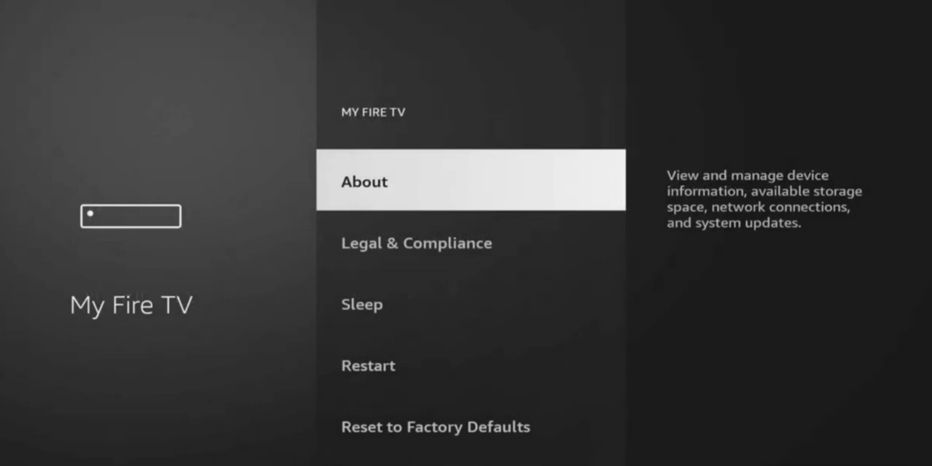
key("Return")
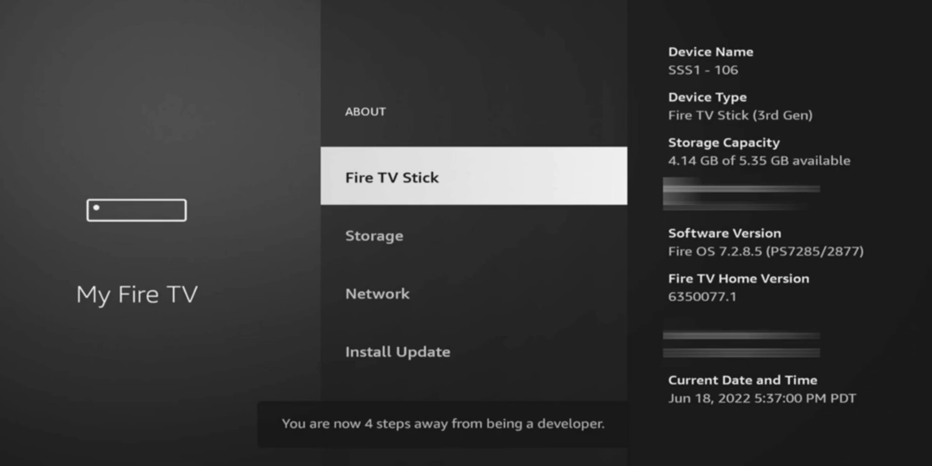
Finish unlocking developer mode and open Developer Options, showing ADB debugging and Install unknown apps.
key("Return")
key("Return")
key("Return")
key("Return")
key("Return")
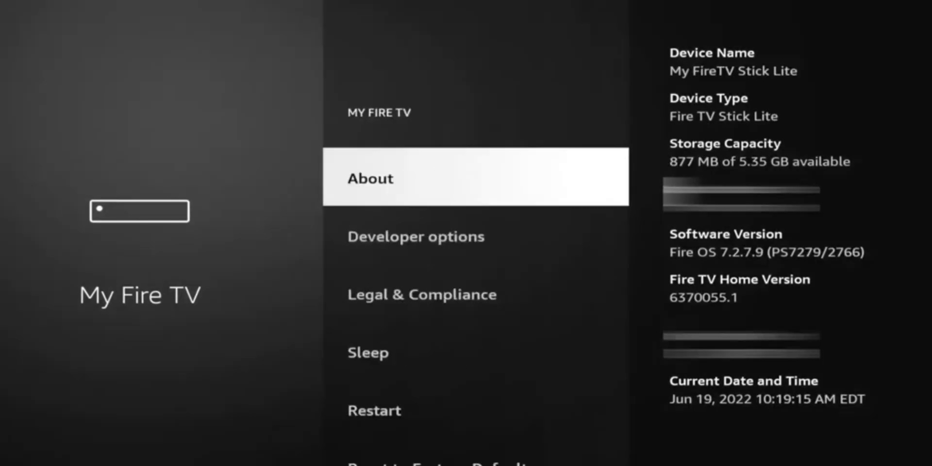
key("Down")
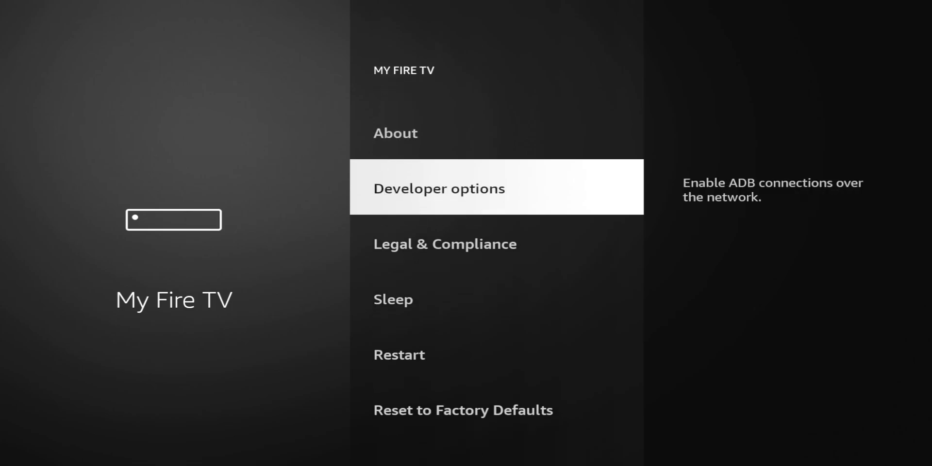
key("Return")
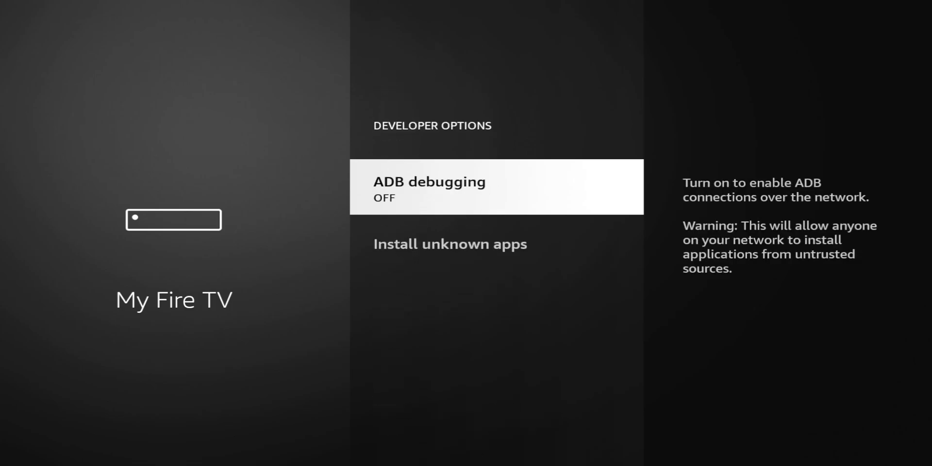
key("Down")
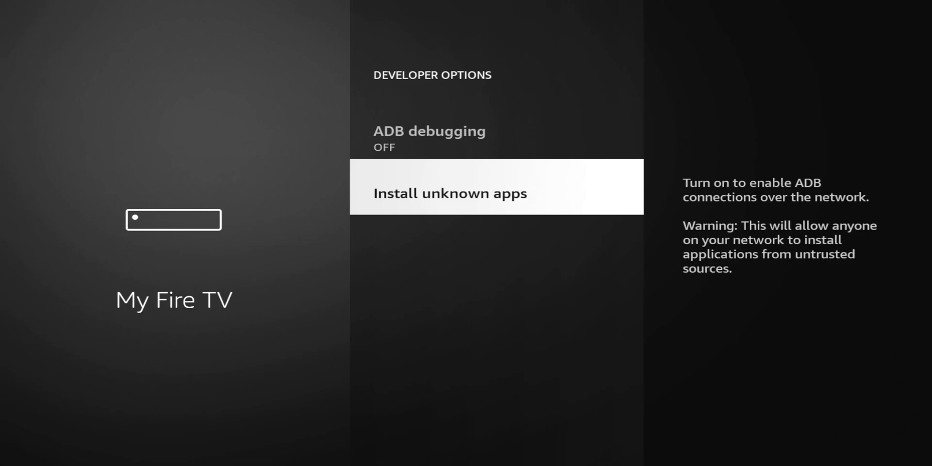
key("Up")
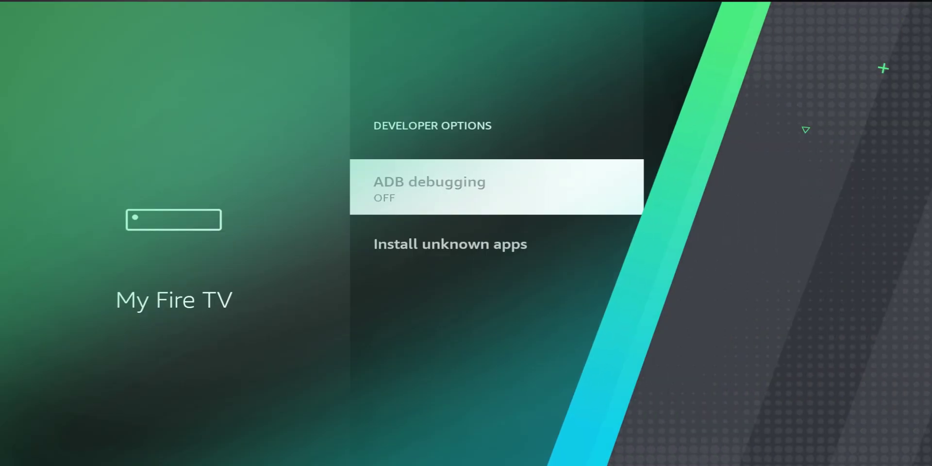
Turn ADB debugging on and find Downloader in the Install unknown apps list to allow it.
key("Return")
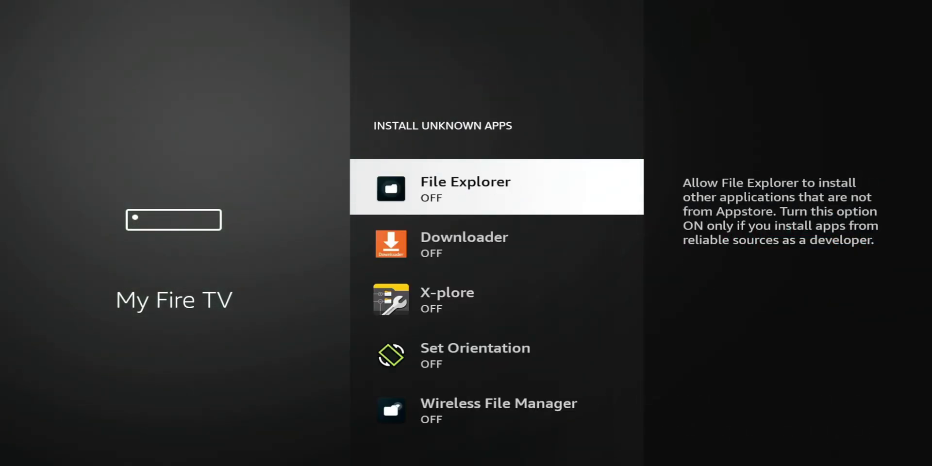
key("Down")
key("Down")
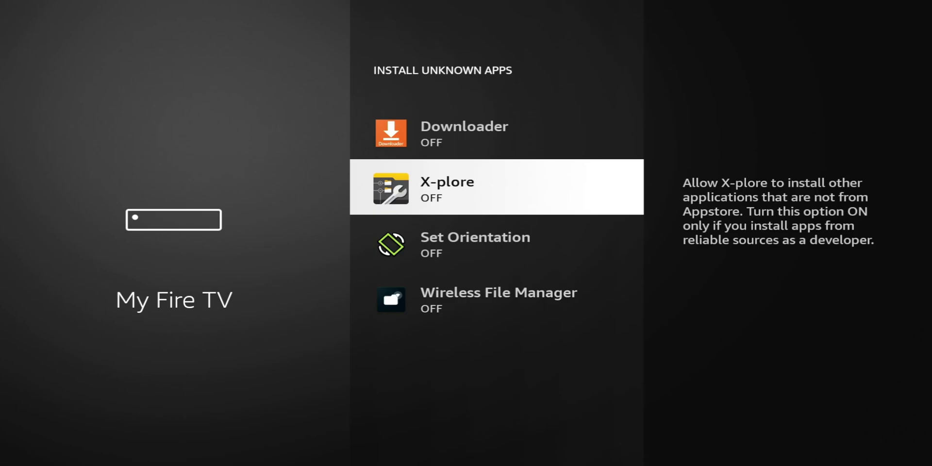
key("Down")
key("Down")
key("Up")
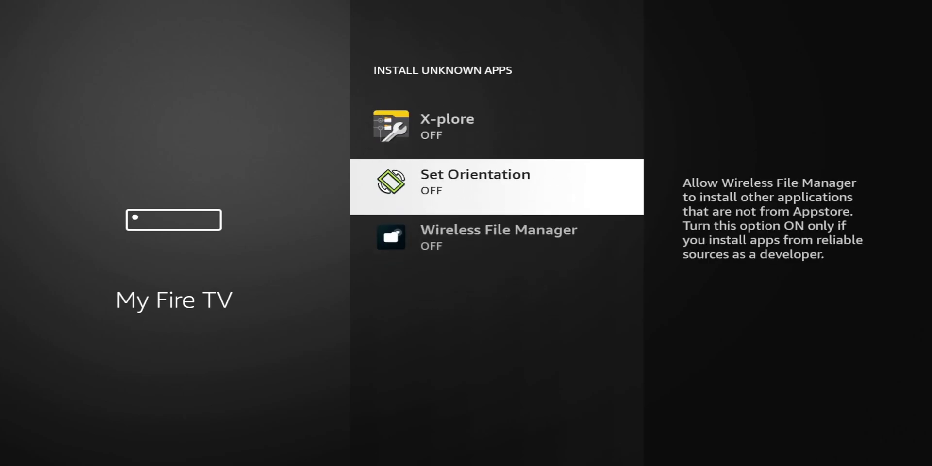
key("Down")
key("Up")
key("Up")
key("Up")
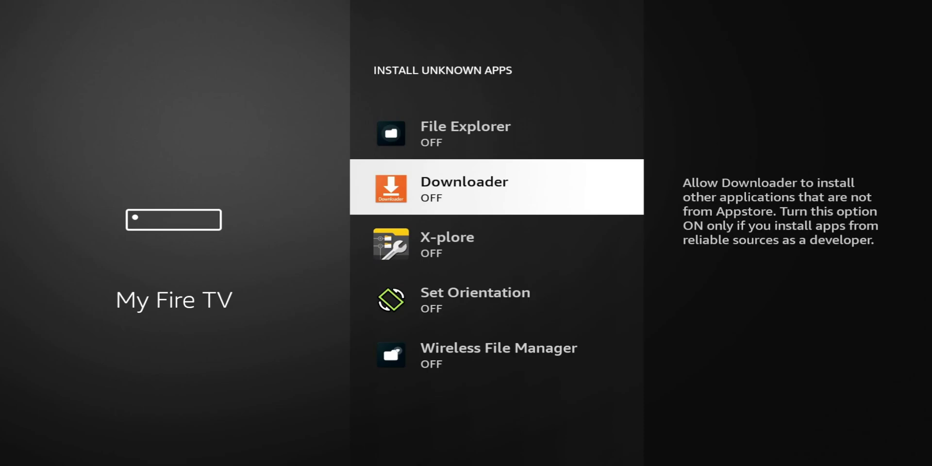
key("Return")
Return to the Fire TV home screen and browse the app row for Downloader.
key("Home")
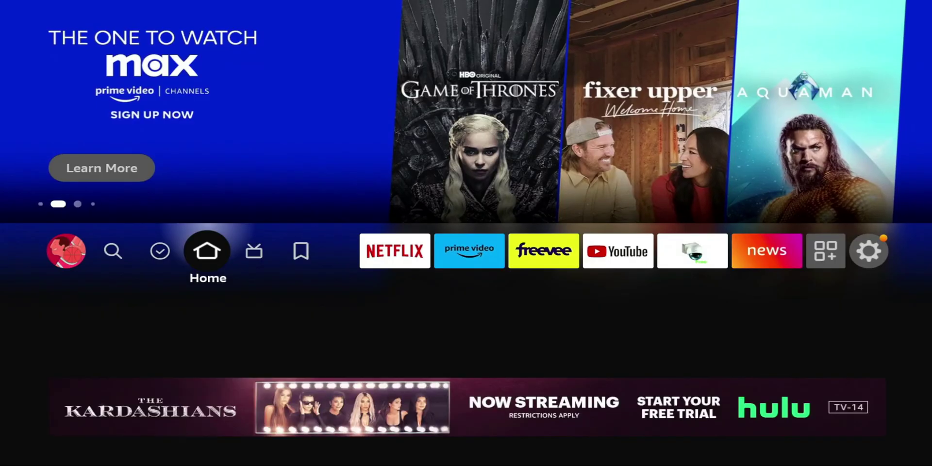
key("Right")
key("Right")
key("Right")
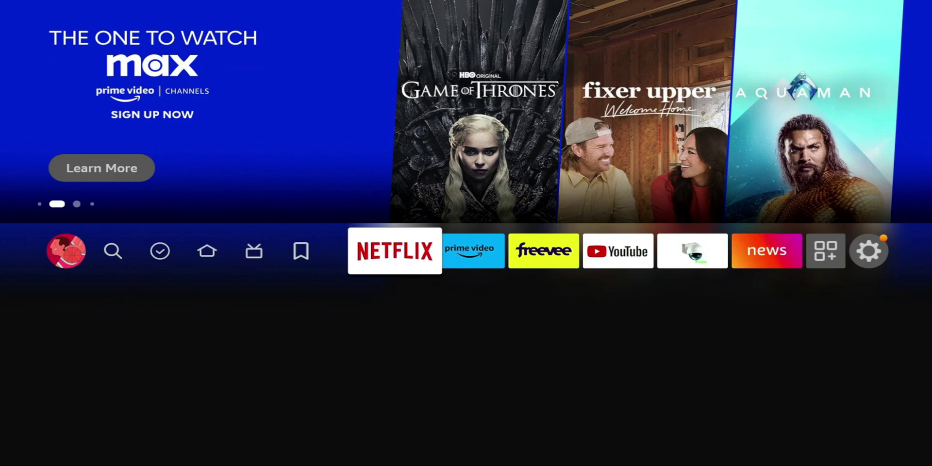
key("Left")
key("Left")
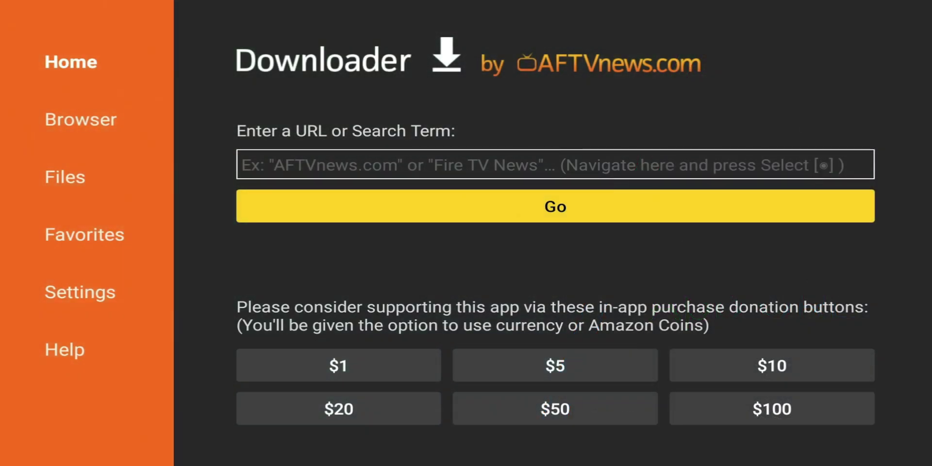
In Downloader, select the URL/search field to bring up the on-screen keyboard.
left_click(65, 177)
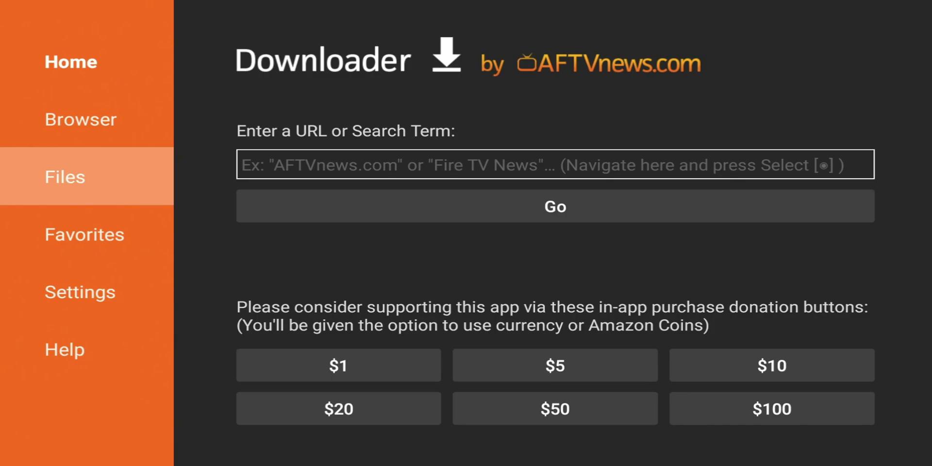
left_click(555, 206)
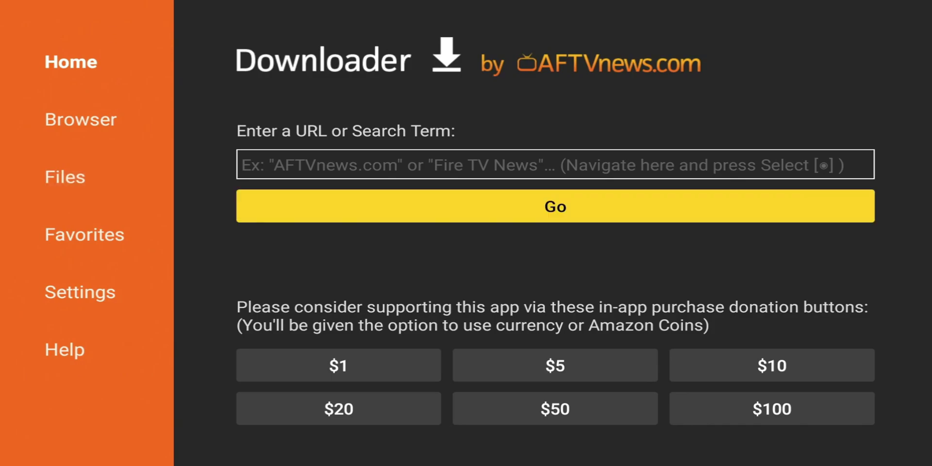
left_click(555, 164)
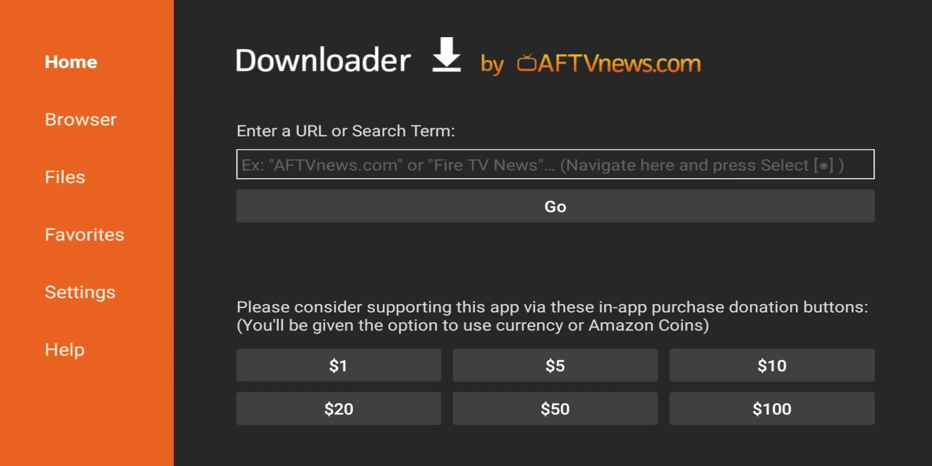
left_click(65, 176)
left_click(85, 234)
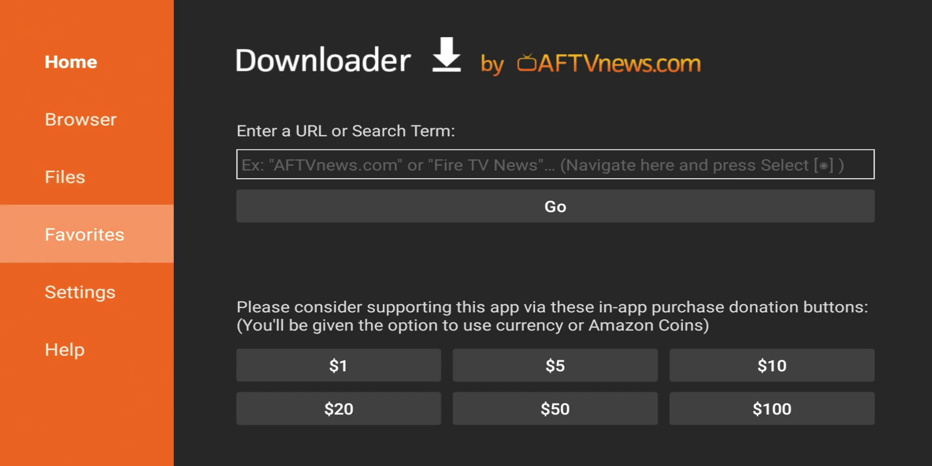
left_click(556, 164)
Type 'apkpure' into Downloader's search field and run the Google search.
type("a")
key("Left")
key("Left")
key("Left")
key("Left")
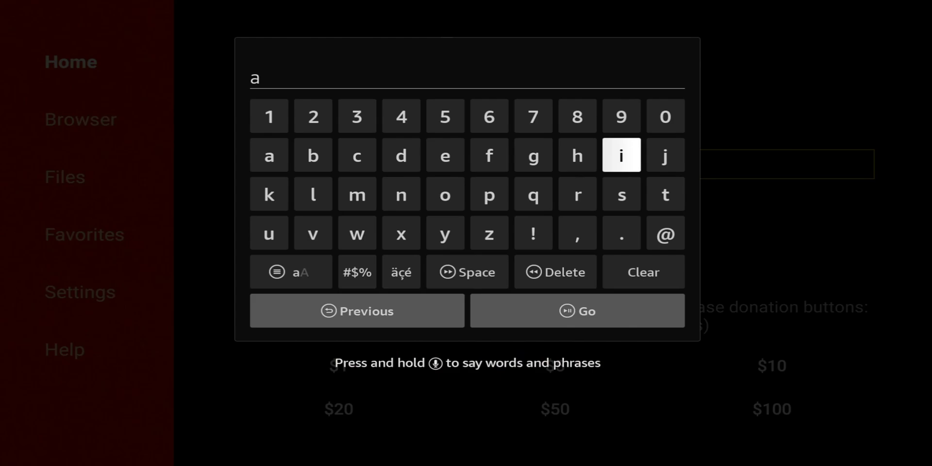
key("Down")
key("Left")
type("p")
key("Up")
key("Left")
key("Left")
key("Left")
key("Down")
key("Down")
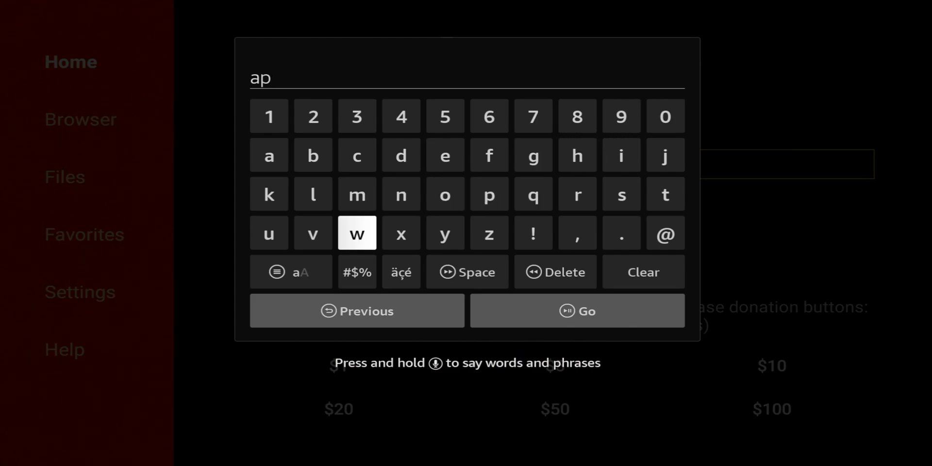
key("Up")
key("Left")
key("Left")
type("kpure")
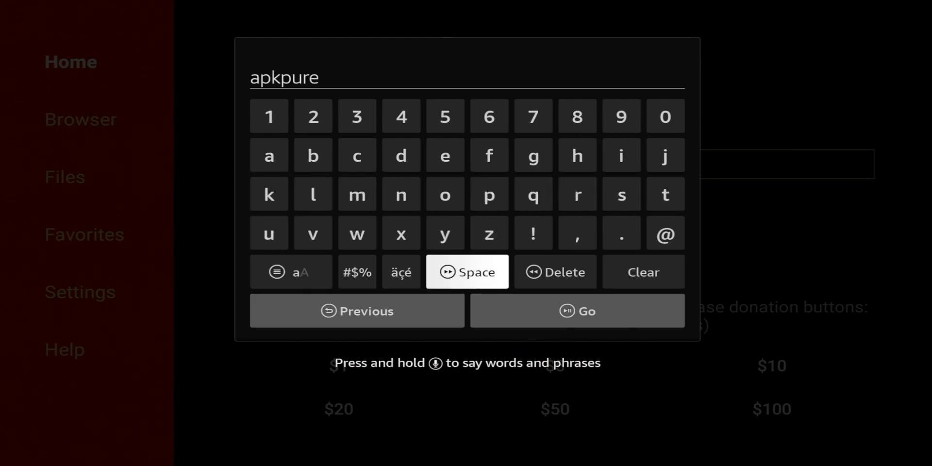
key("Return")
key("Return")
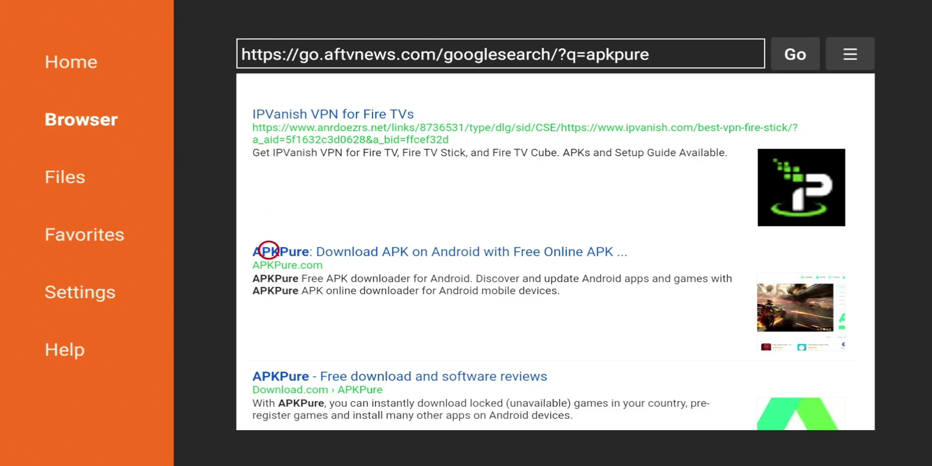
Open the APKPure.com search result to load m.apkpure.com.
left_click(269, 251)
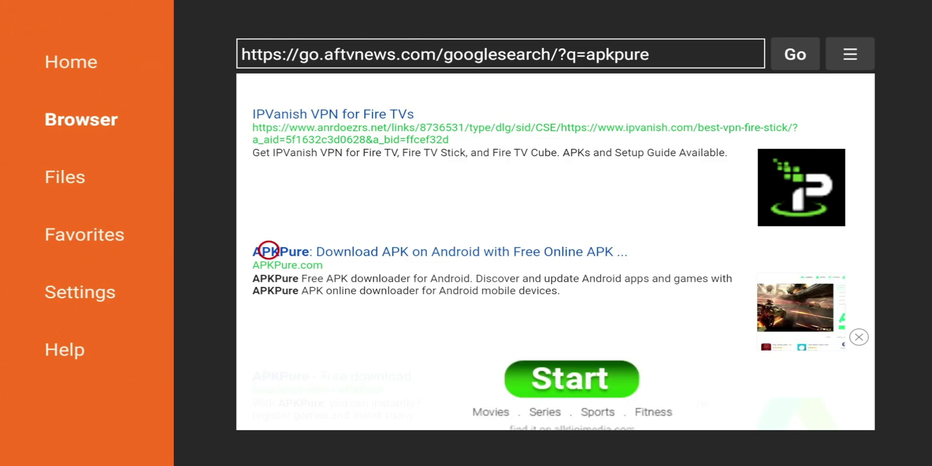
left_click(268, 249)
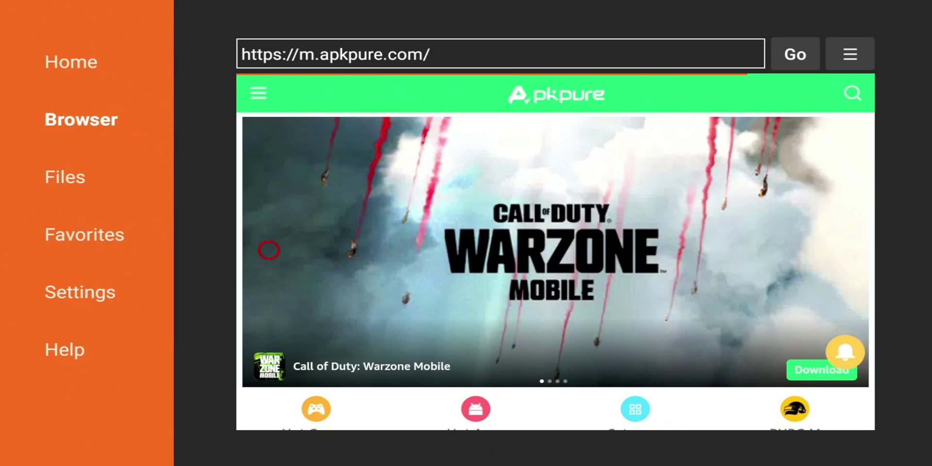
key("Menu")
Add the current APKPure page to Downloader's favorites and save it.
key("Down")
key("Down")
key("Down")
key("Down")
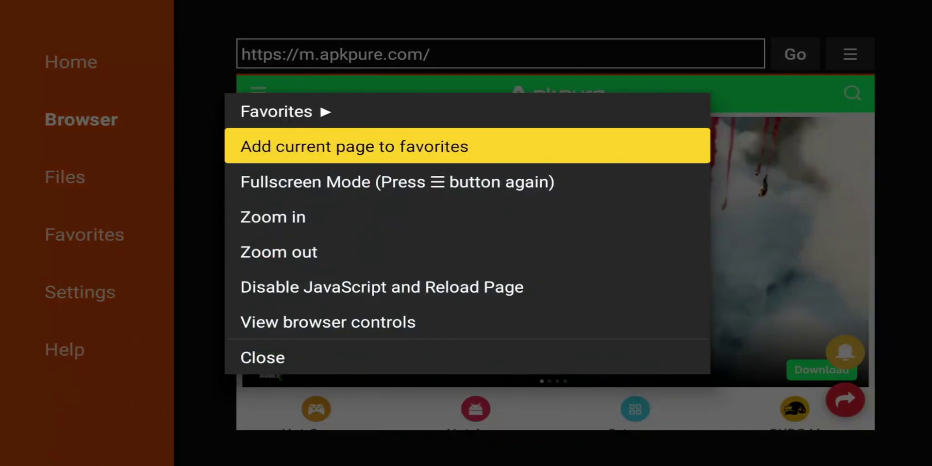
key("Up")
key("Up")
key("Up")
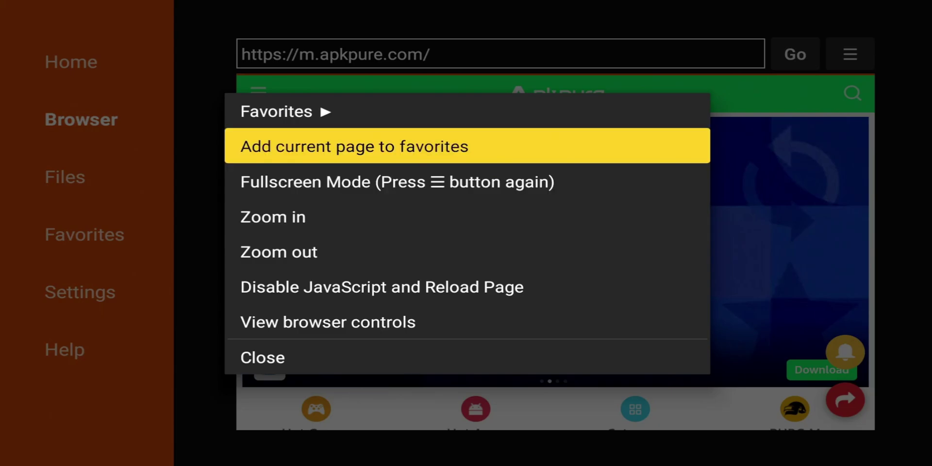
key("Return")
key("Down")
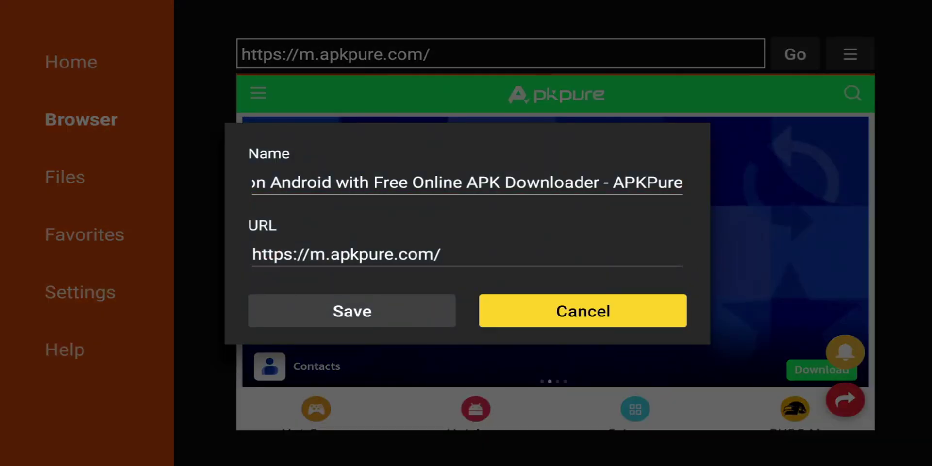
key("Left")
key("Return")
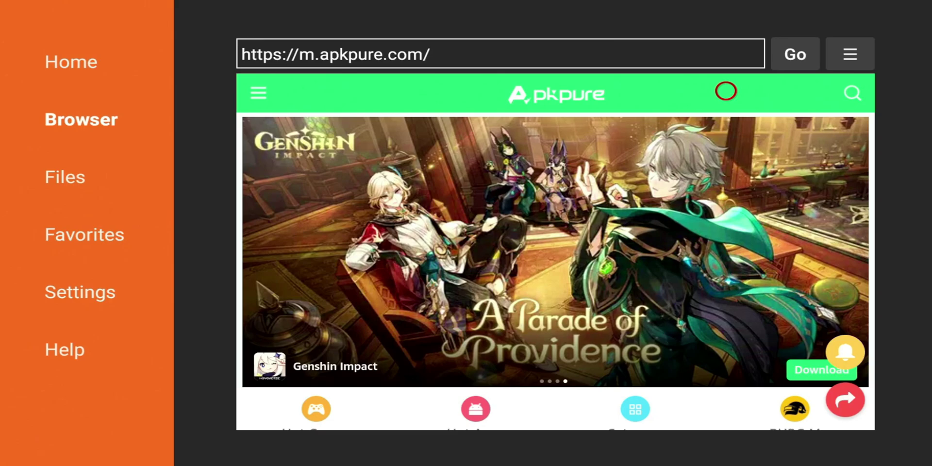
Search APKPure for 'browser', dismiss the ad, and open the Opera Mini download page.
left_click(855, 91)
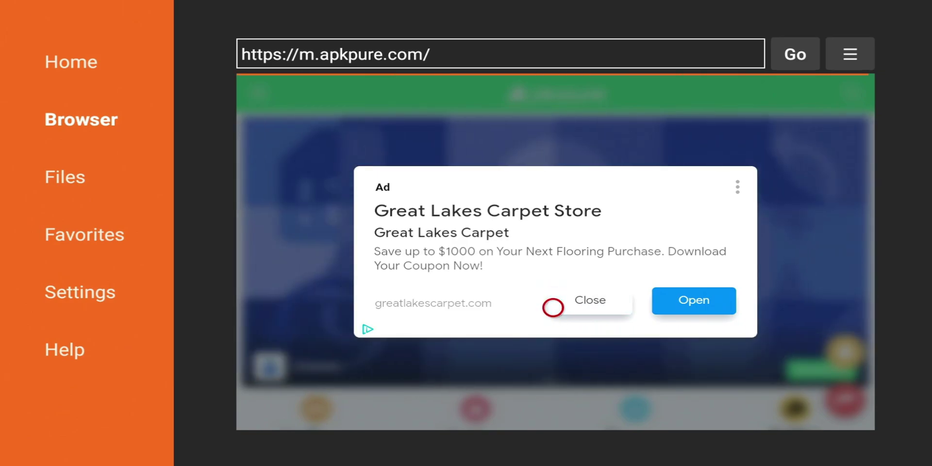
left_click(552, 307)
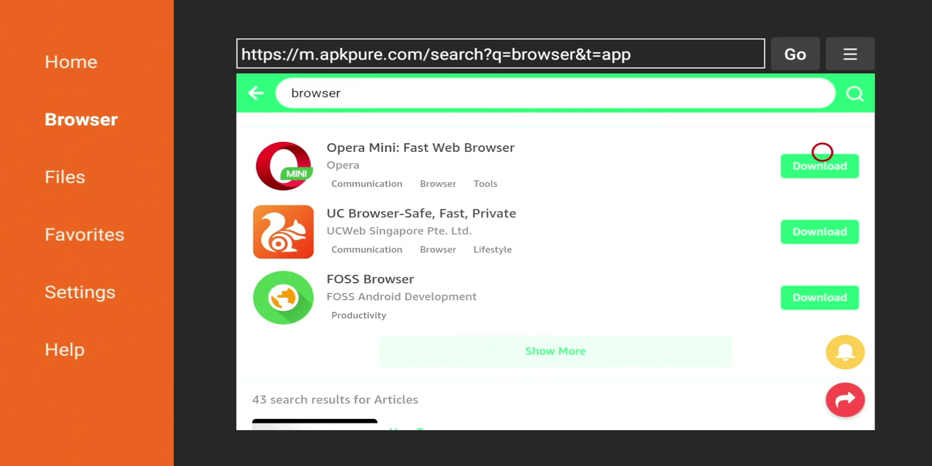
left_click(821, 153)
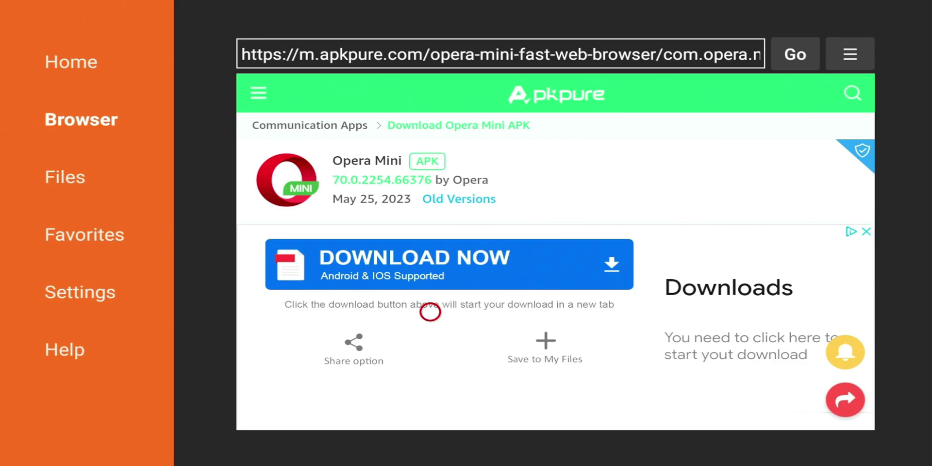
Scroll down and download the 38.3 MB Opera Mini APK to /sdcard/Downloader.
scroll(430, 413, "down", 3)
scroll(430, 413, "down", 15)
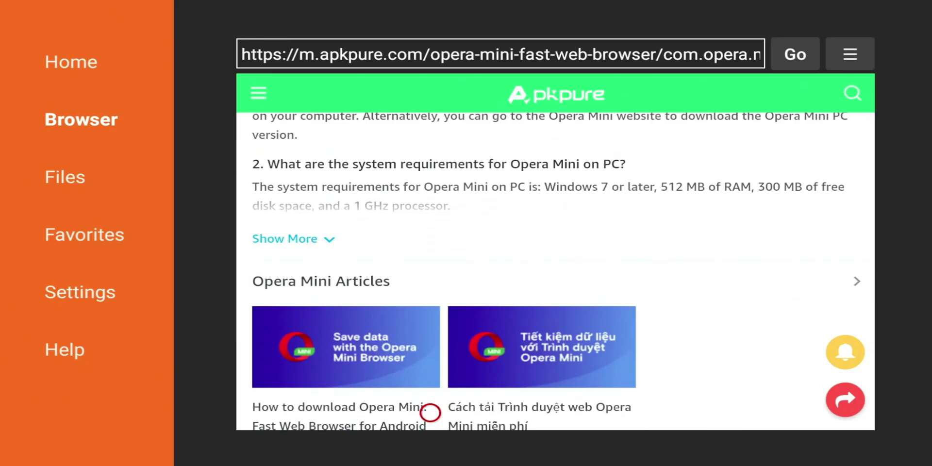
scroll(430, 412, "down", 6)
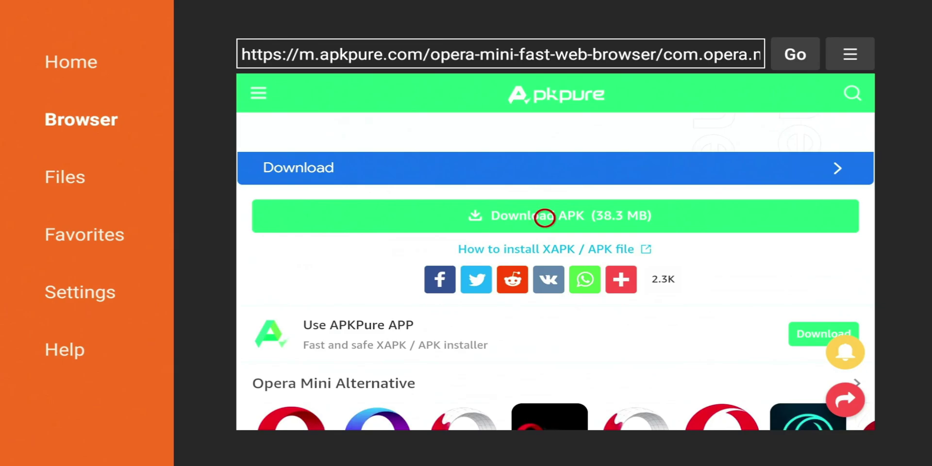
left_click(544, 218)
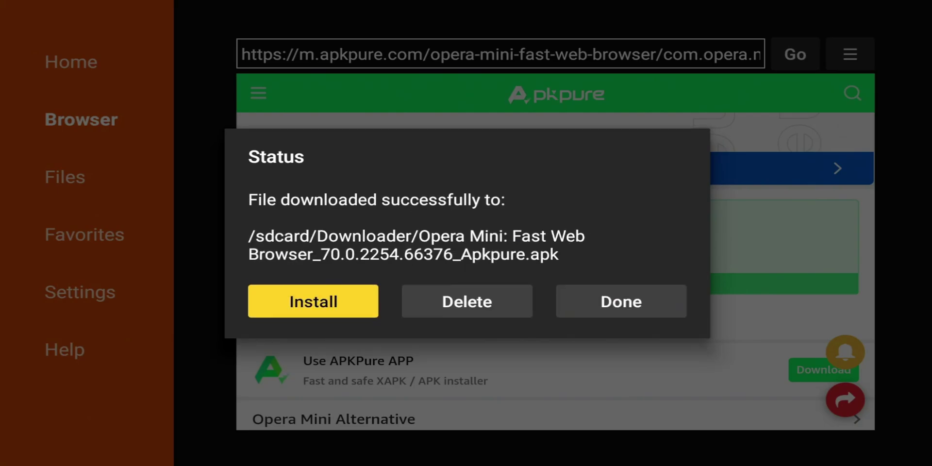
Install the downloaded Opera Mini APK and close the installer once 'App installed' appears.
key("Return")
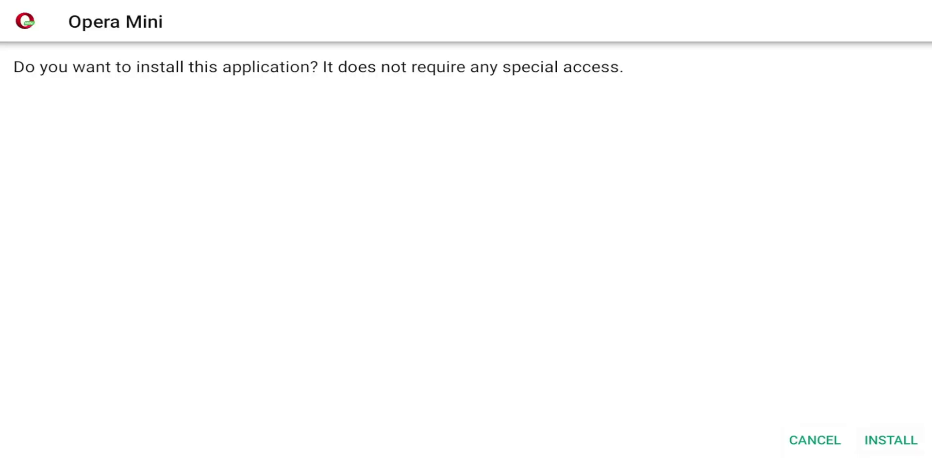
key("Return")
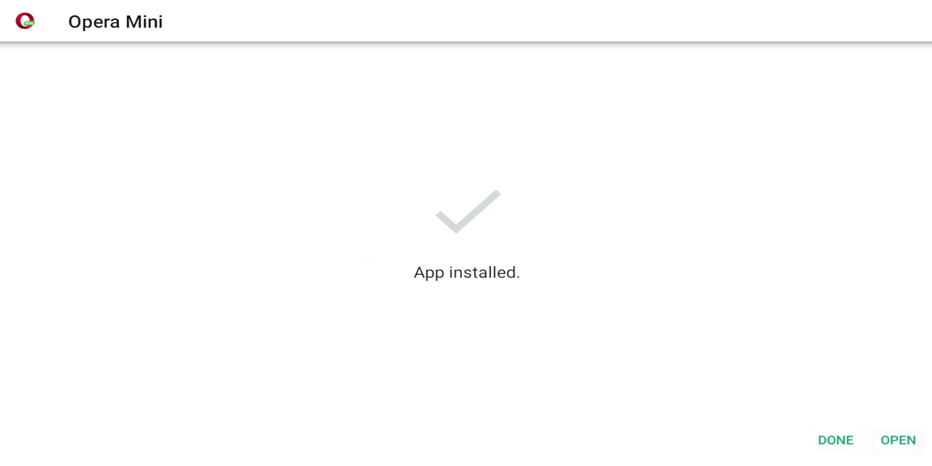
key("Return")
Delete the downloaded Opera Mini APK file and confirm the deletion.
key("Right")
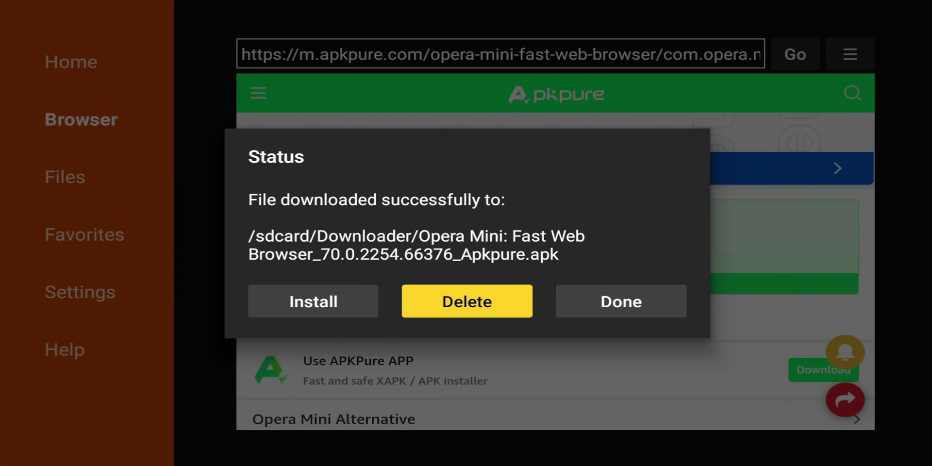
key("Return")
key("Left")
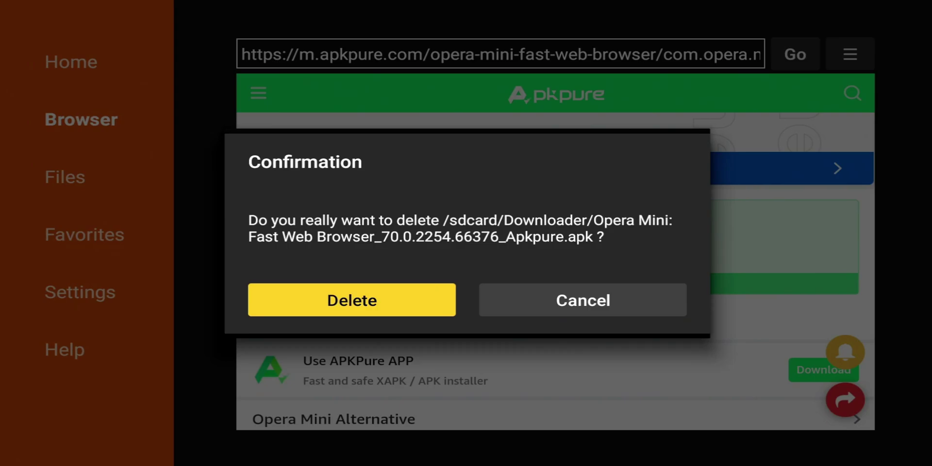
key("Return")
Check the saved APKPure favorite in Downloader's Favorites, then return to the Fire TV home screen.
key("Left")
key("Left")
key("Left")
key("Left")
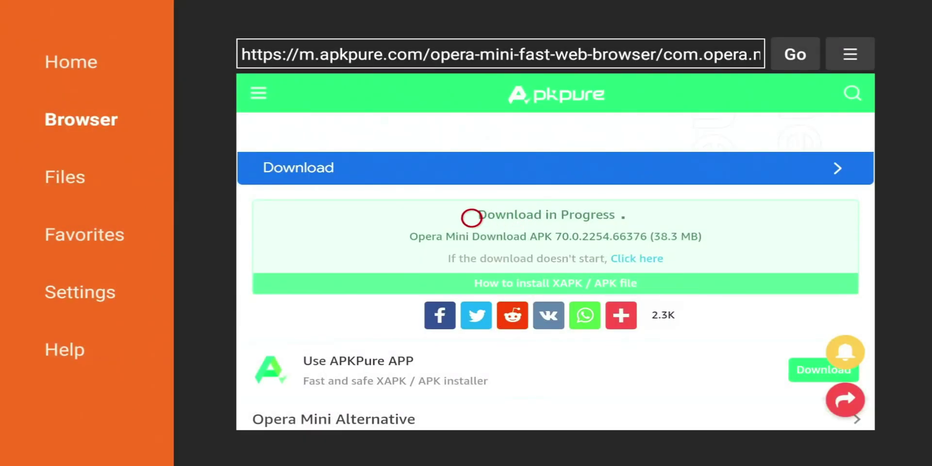
key("Down")
key("Down")
key("Down")
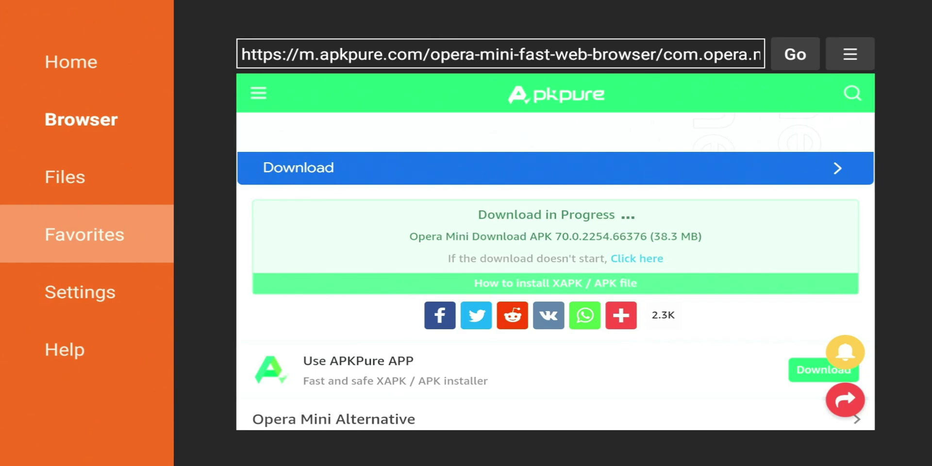
key("Return")
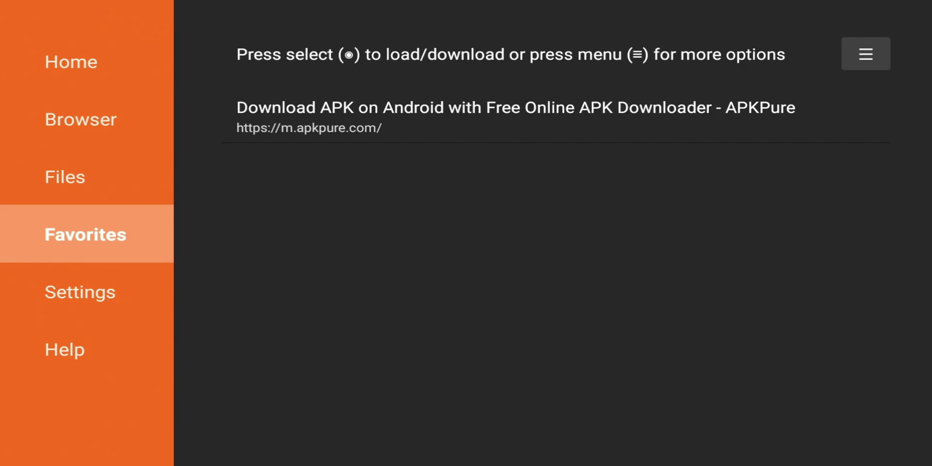
key("Home")
Open Your Apps & Channels from the home screen and move down to the Opera Mini tile.
key("Right")
key("Right")
key("Right")
key("Right")
key("Right")
key("Right")
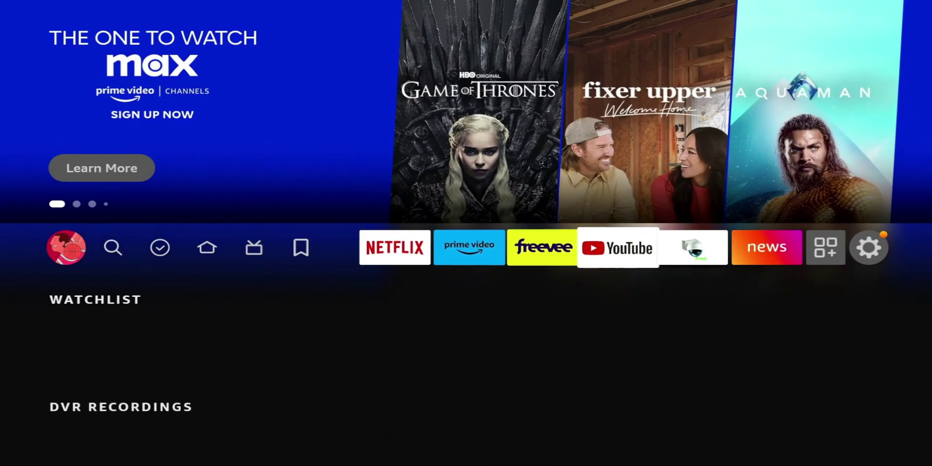
key("Right")
key("Right")
key("Right")
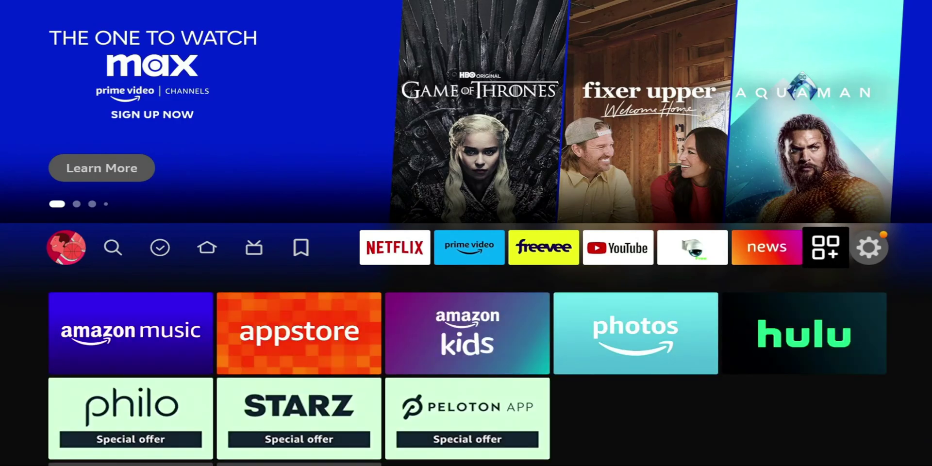
key("Return")
key("Down")
key("Down")
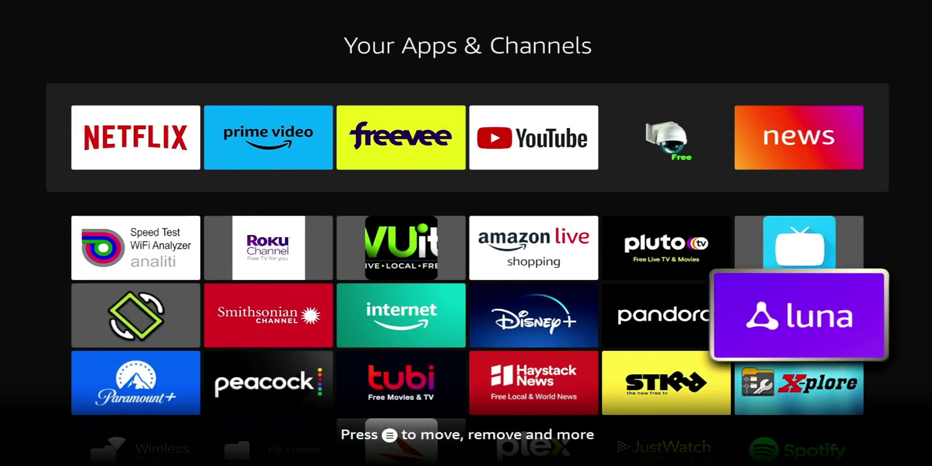
key("Down")
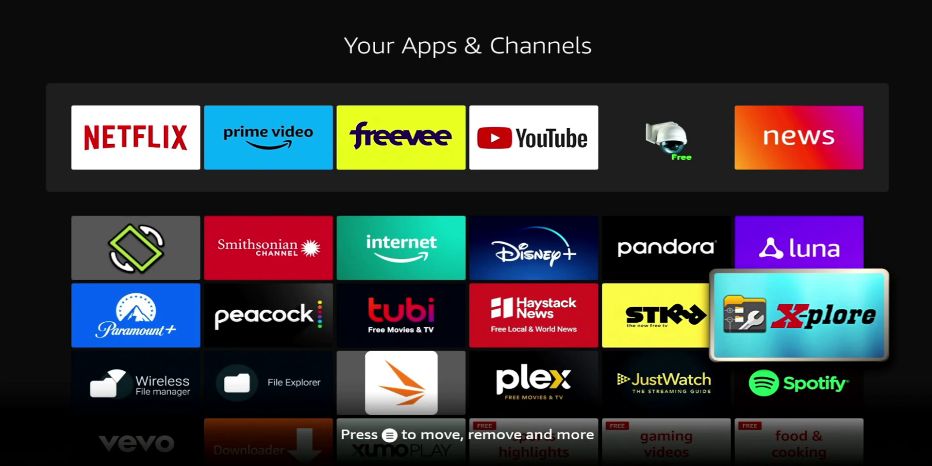
key("Down")
key("Down")
key("Down")
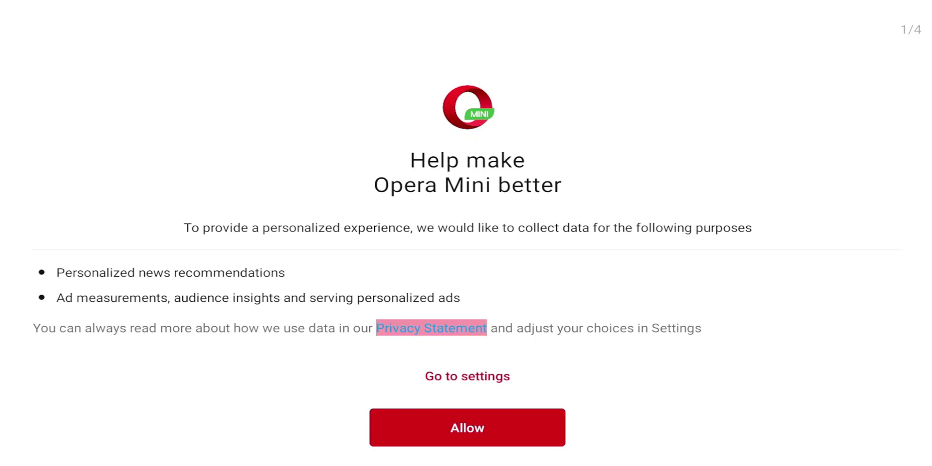
Allow data collection, keep ad blocking and data savings on, and skip the default-browser prompt.
left_click(467, 427)
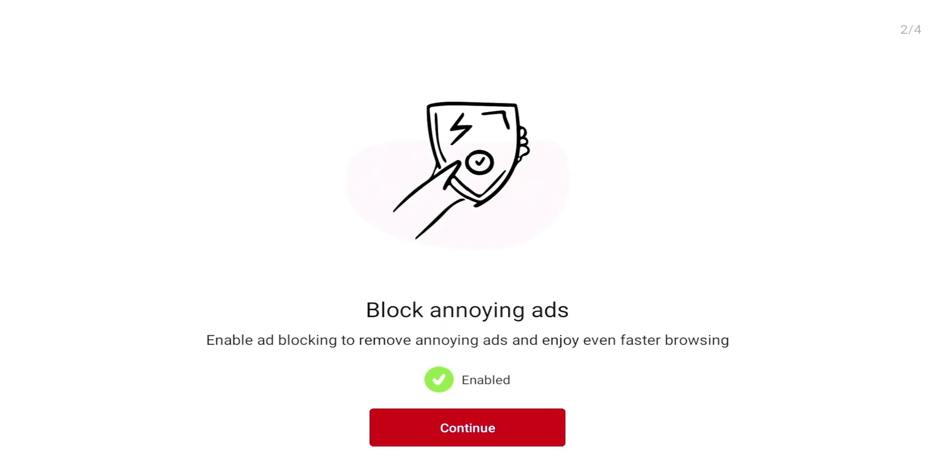
left_click(467, 427)
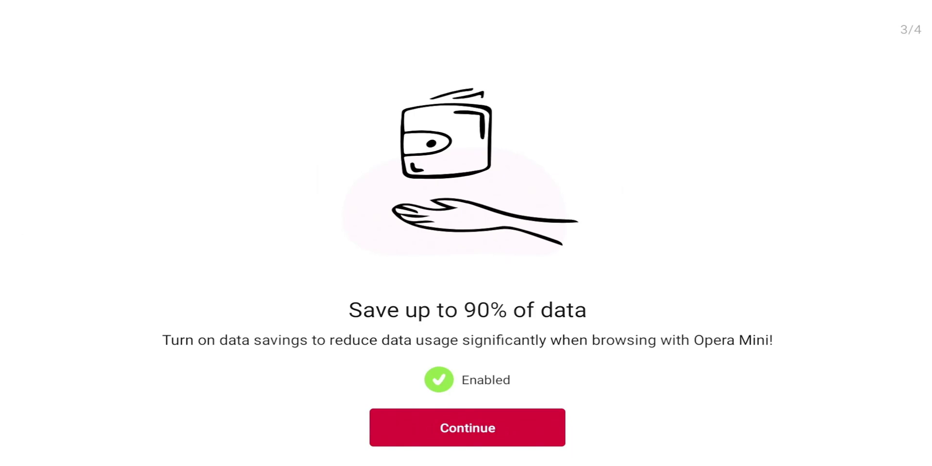
left_click(467, 427)
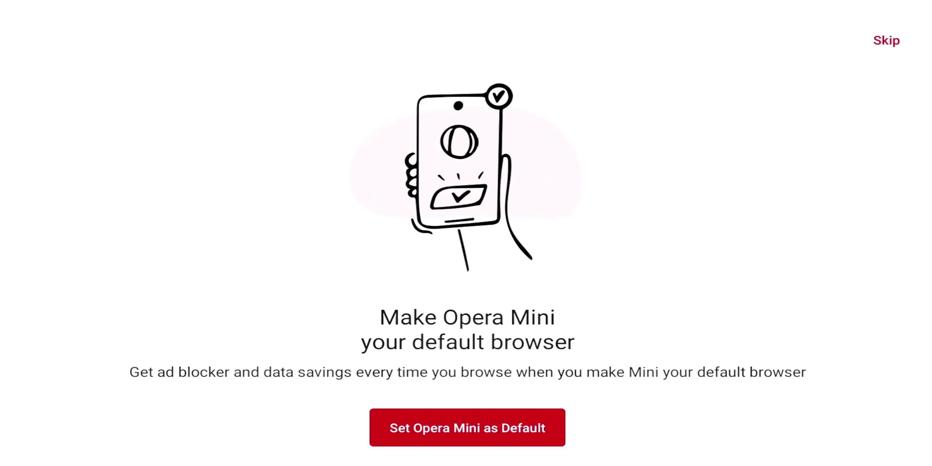
left_click(887, 40)
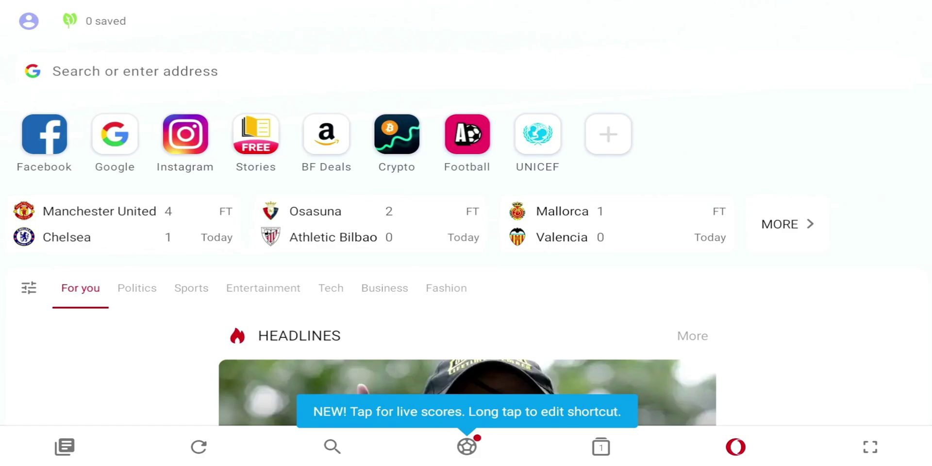
Scroll down through Opera Mini's For you news feed stories.
scroll(466, 262, "down", 15)
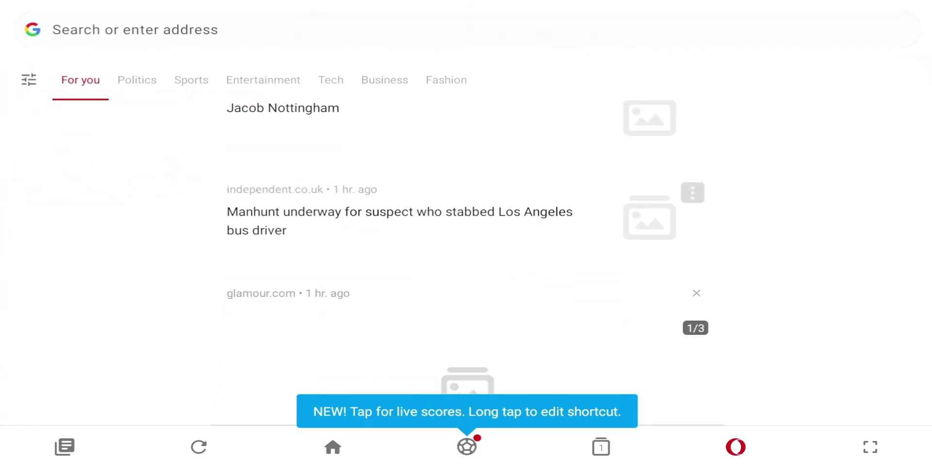
scroll(466, 243, "down", 2)
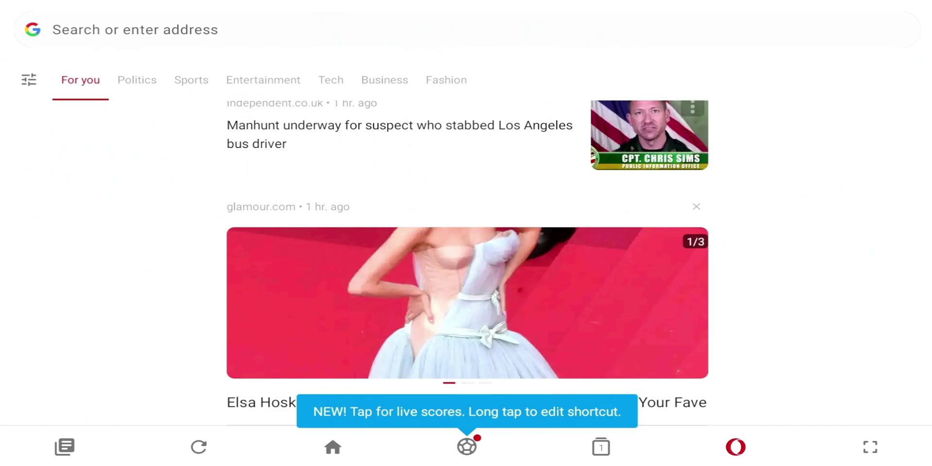
key("Home")
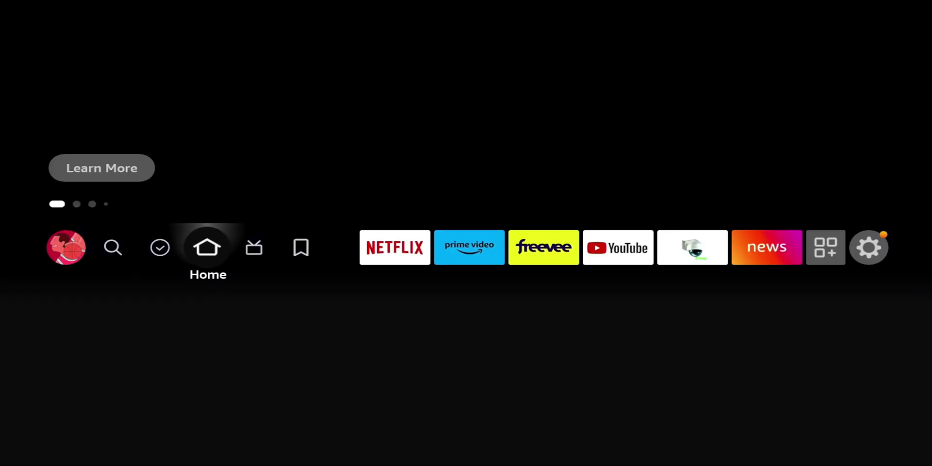